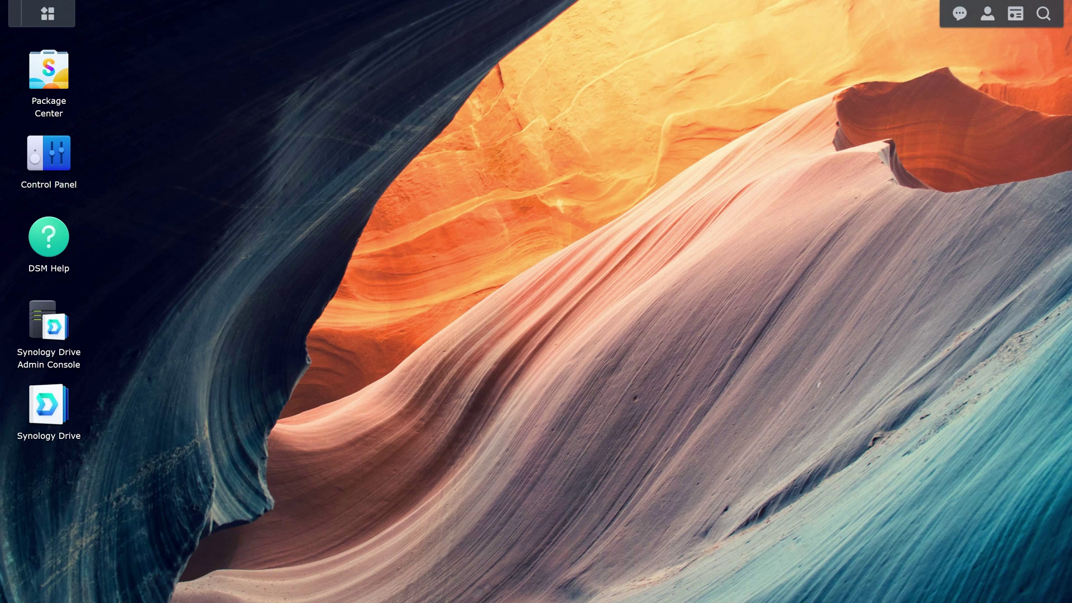
Start activating Drive's advanced features and scroll through the privacy statement.
click(44, 322)
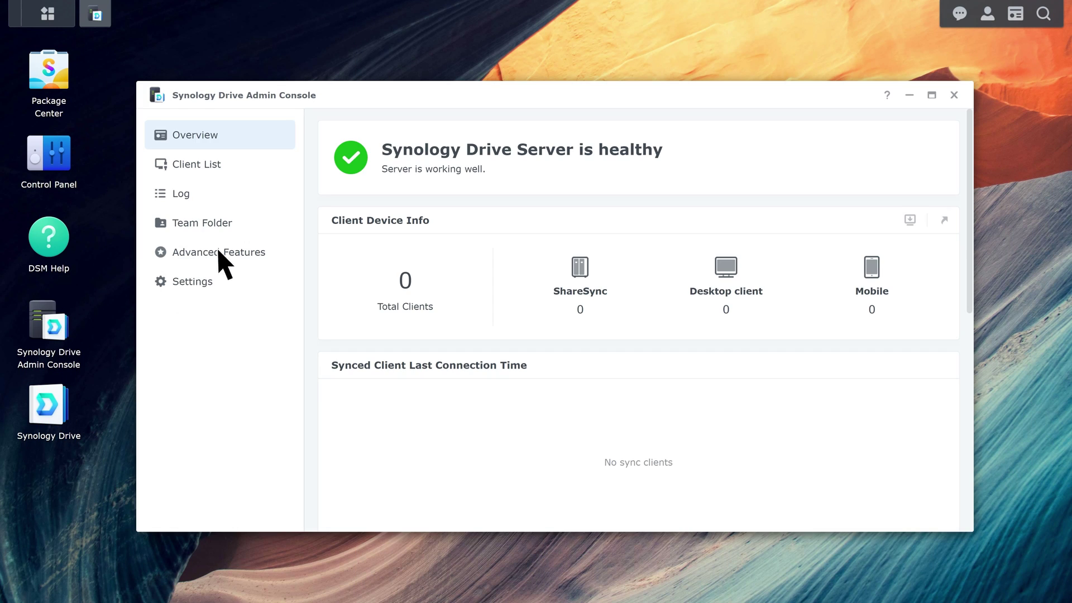
click(218, 252)
click(329, 152)
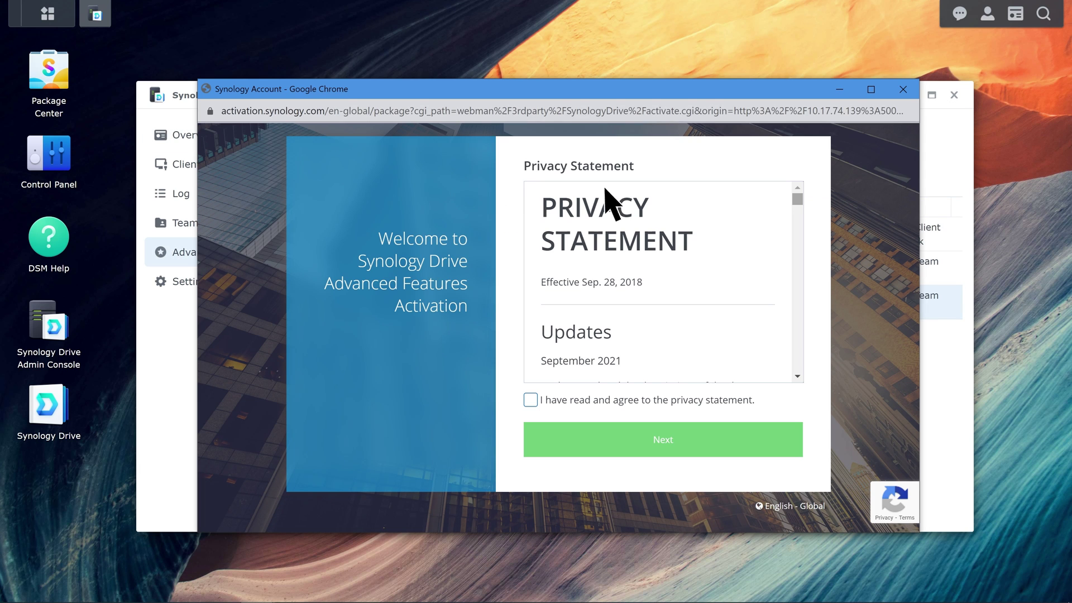
scroll(796, 203, down, 2)
scroll(796, 204, down, 3)
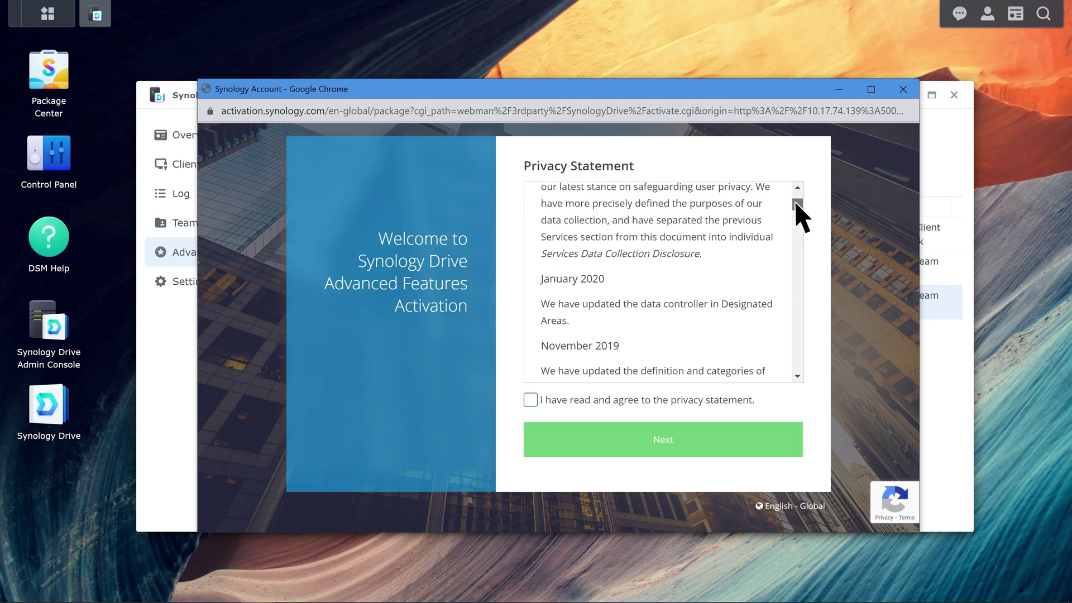
drag(796, 205, 795, 366)
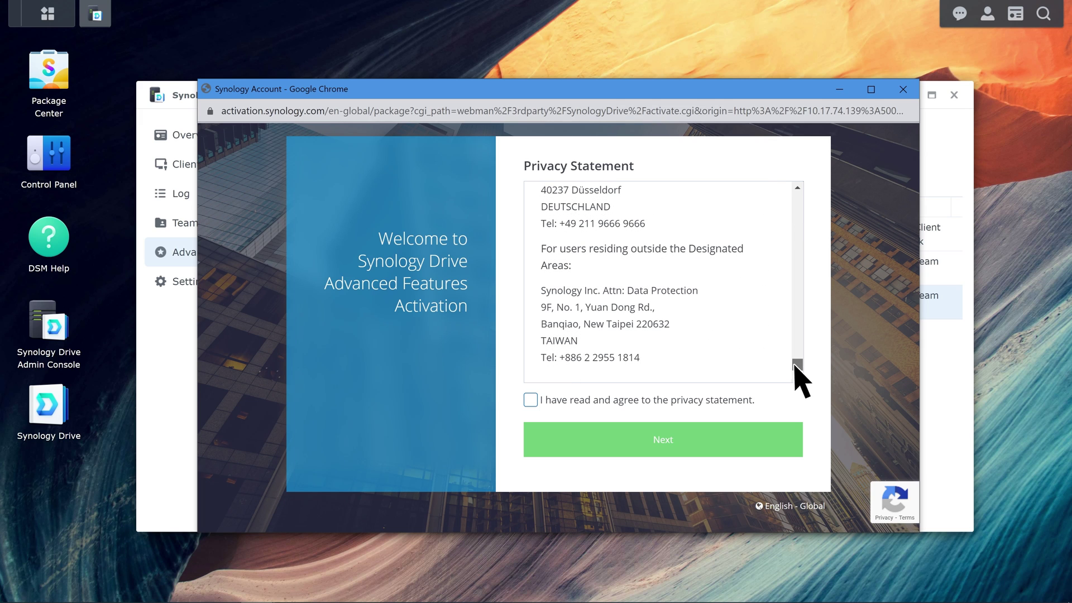
Agree to the privacy statement and sign in with the Synology Account e-mail and password.
click(531, 400)
click(591, 440)
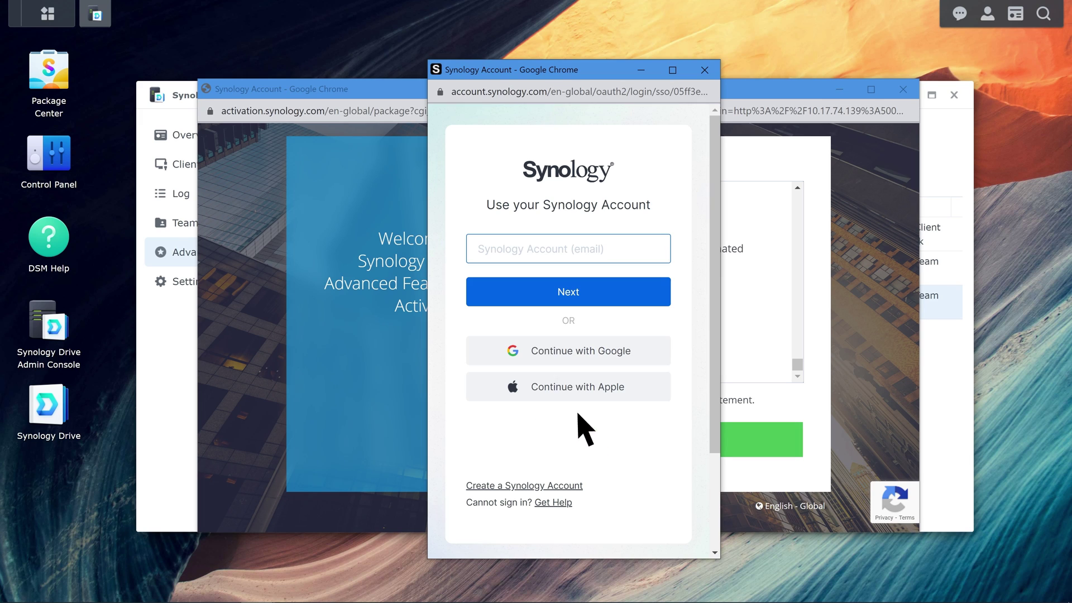
click(498, 246)
click(590, 291)
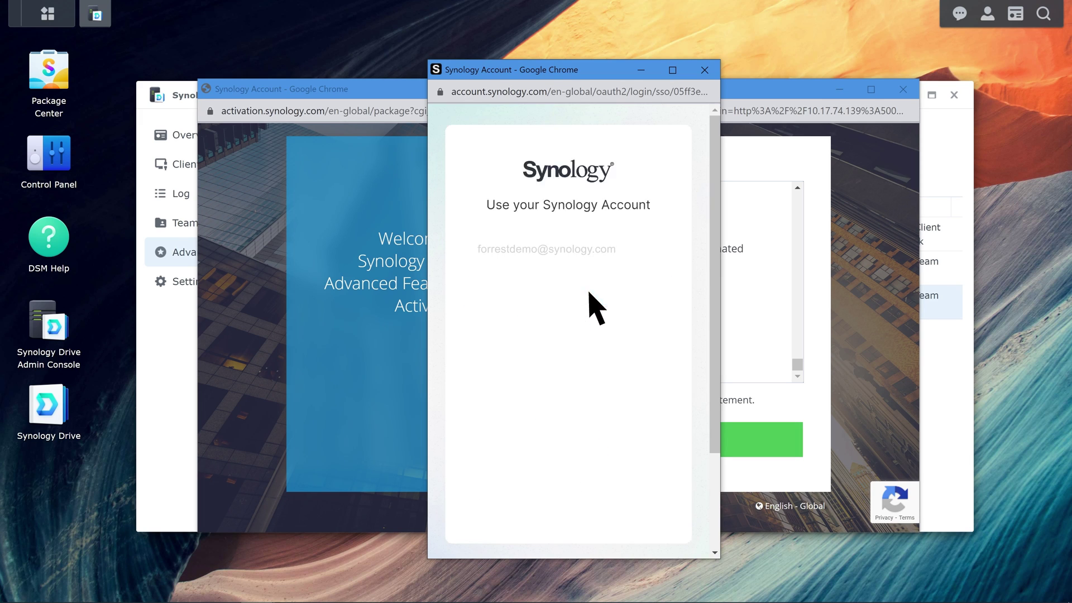
click(506, 275)
text(********)
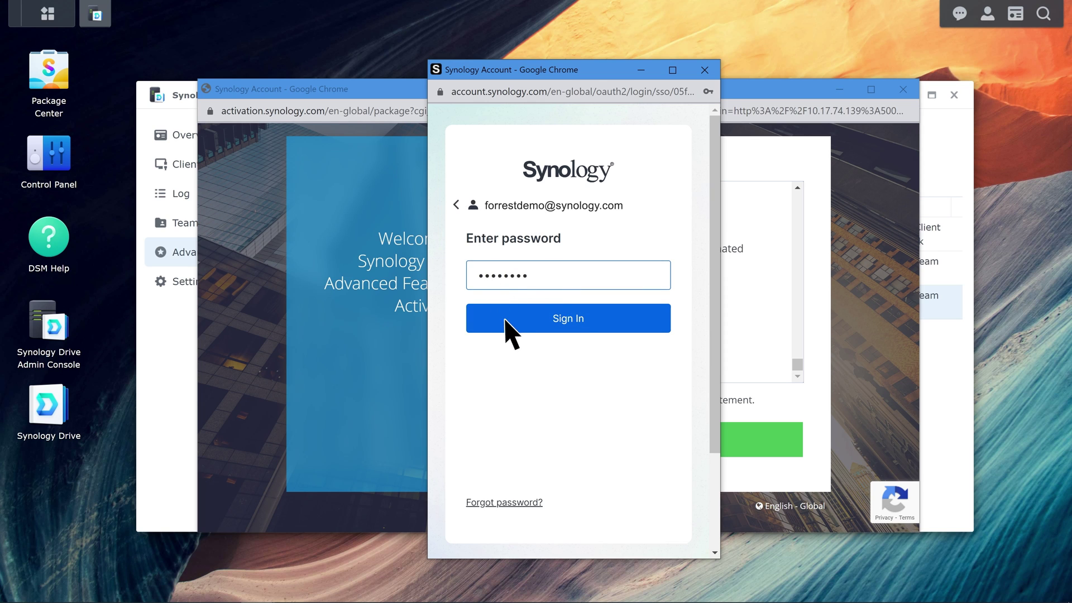
click(506, 316)
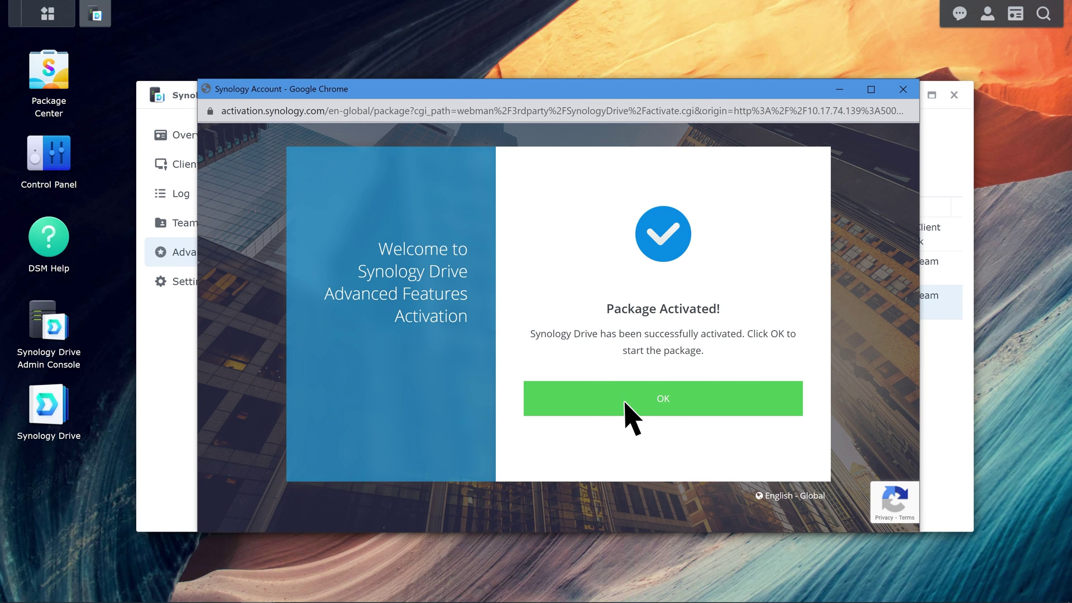
Return to the console and open the settings of the Design team folder.
click(625, 403)
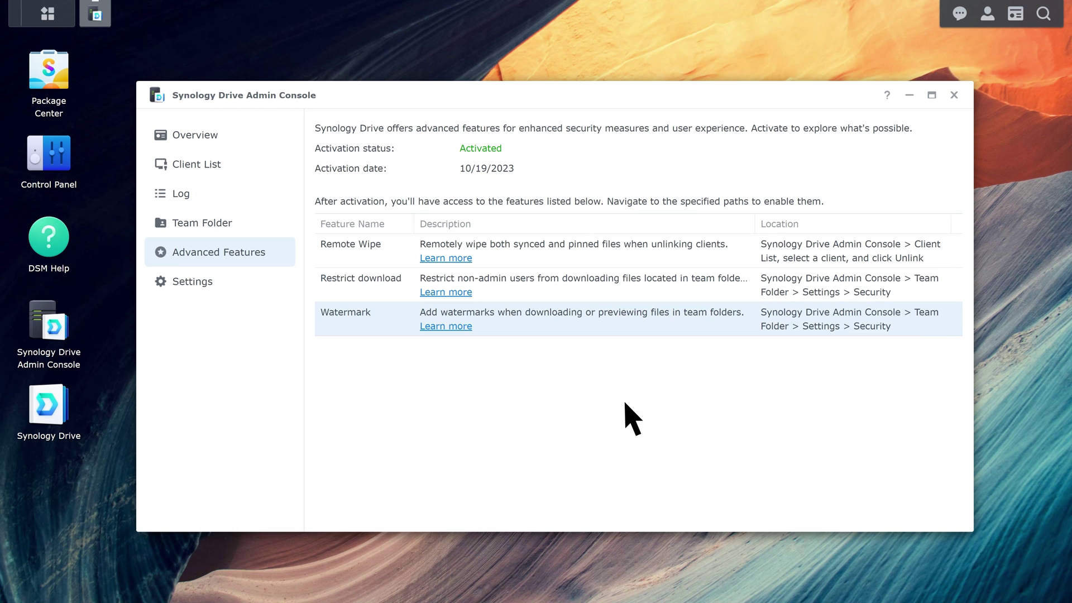
click(216, 225)
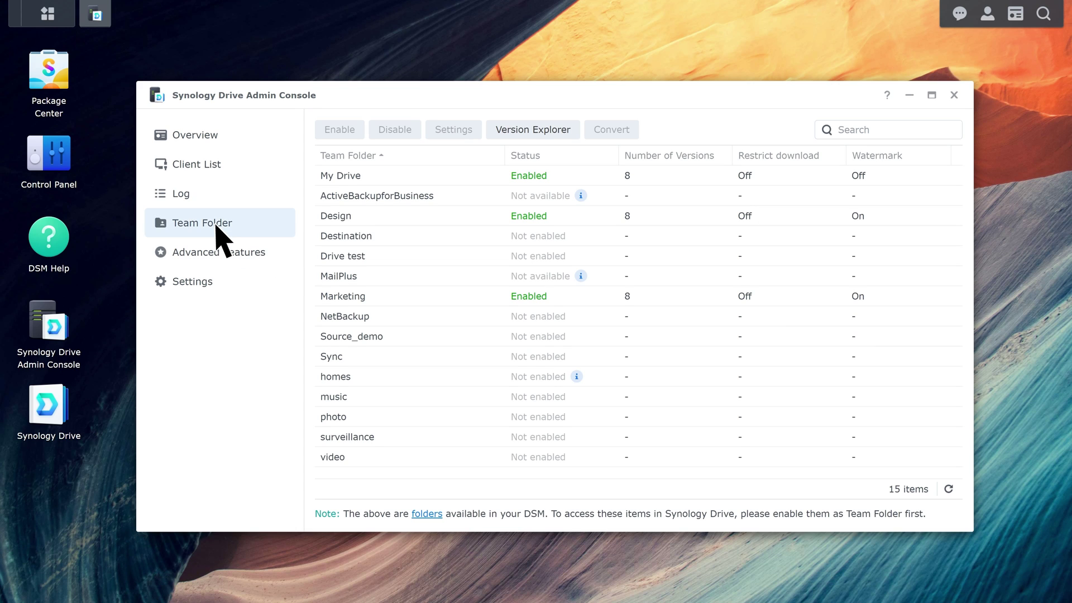
click(366, 218)
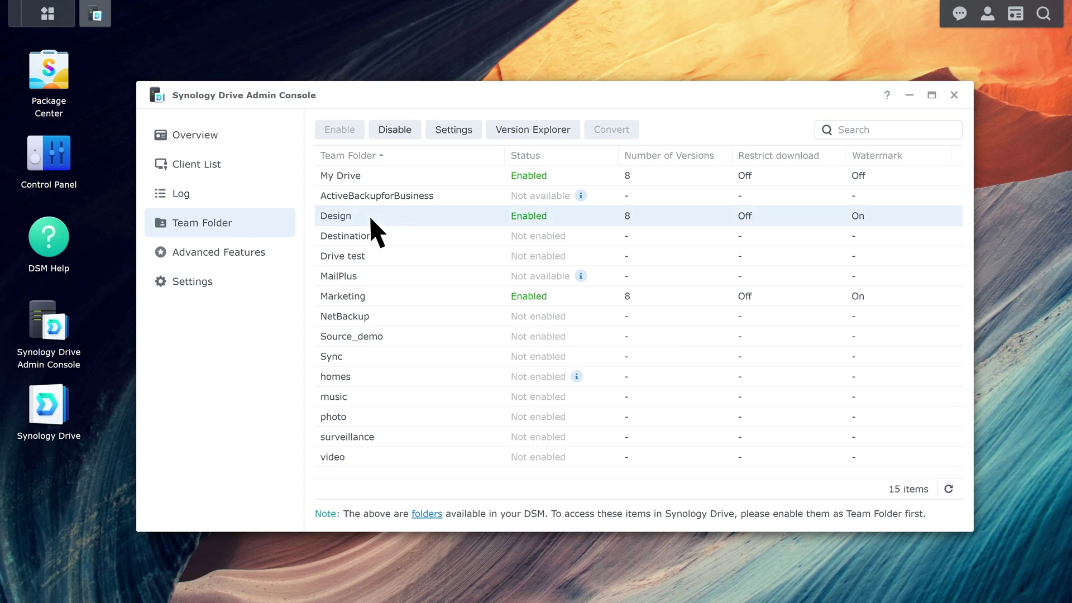
click(461, 137)
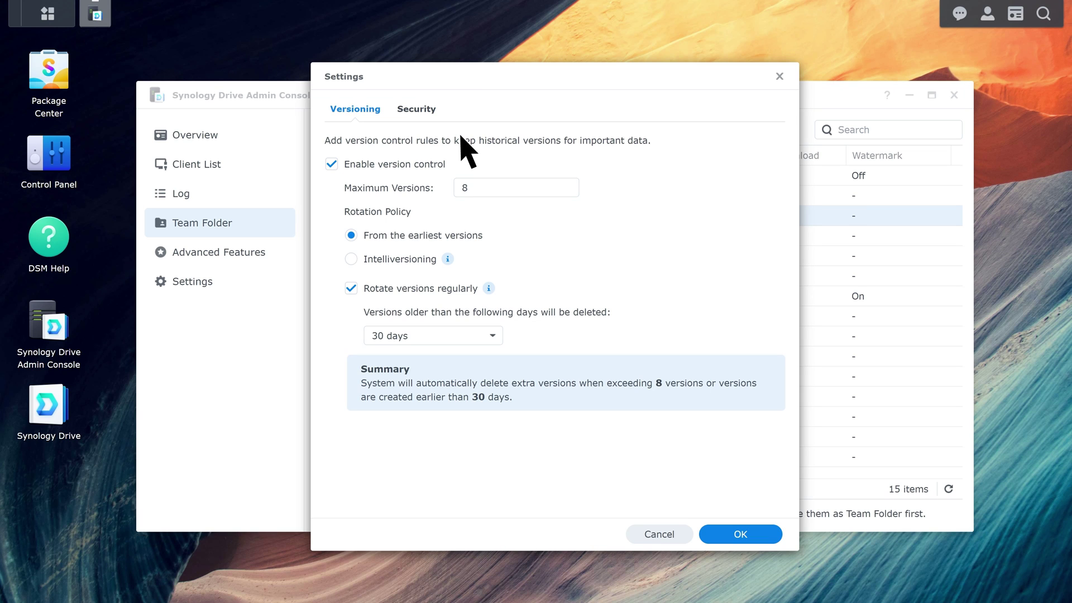
Enable watermark in the Design folder's Security settings.
click(405, 114)
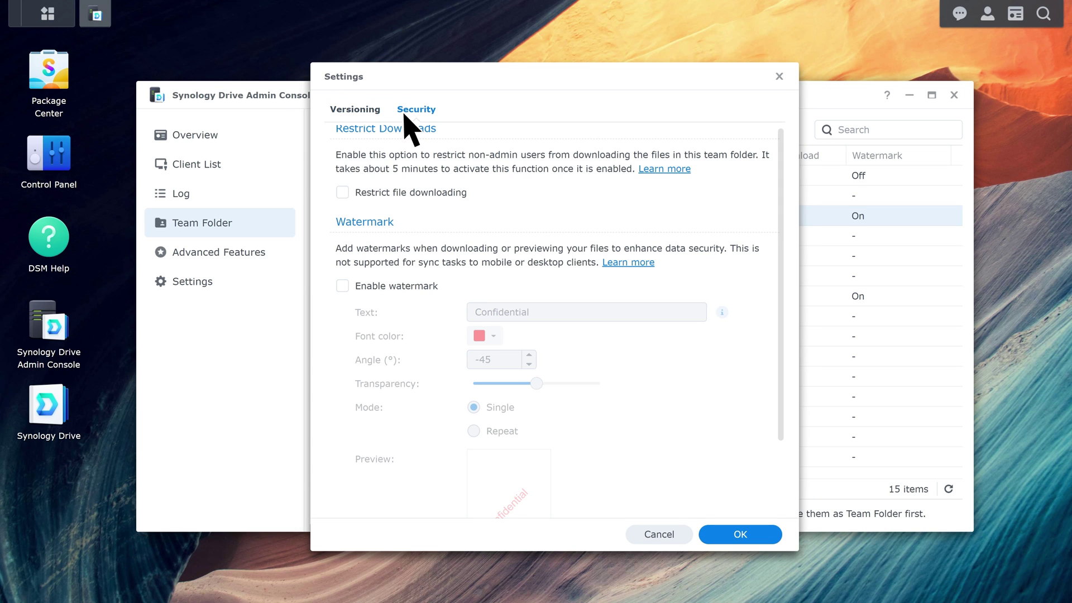
click(342, 286)
scroll(780, 318, down, 3)
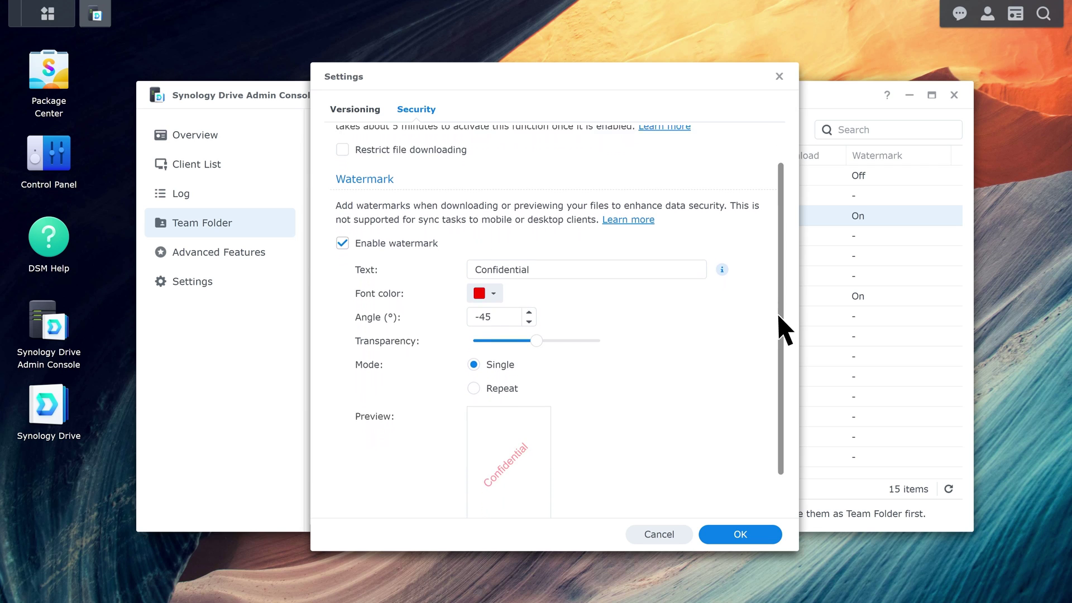
scroll(778, 317, down, 1)
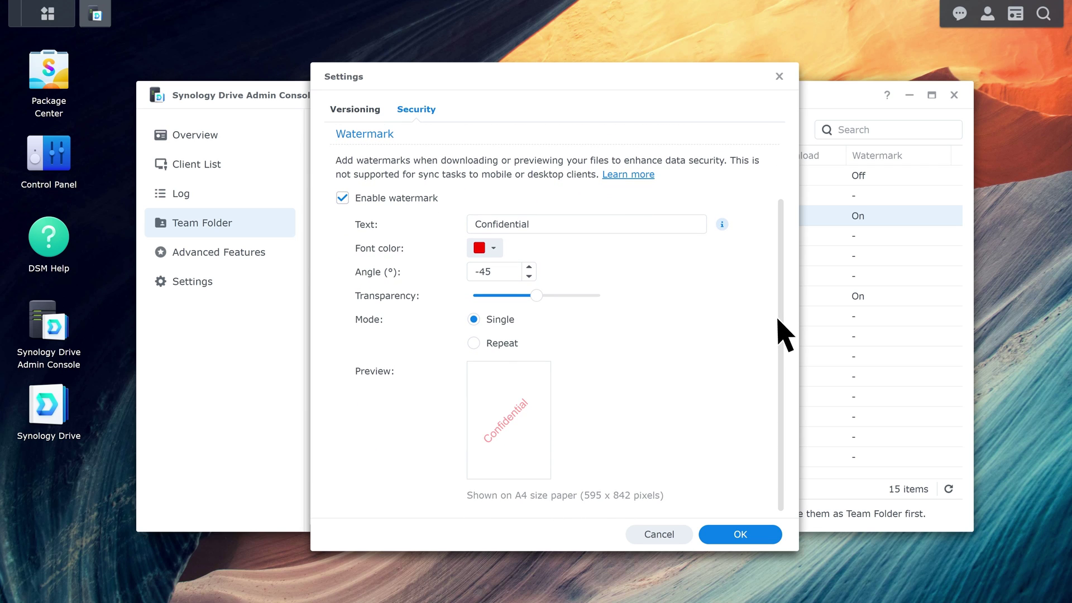
Try %Username% and %Accesstime% as watermark text, ending with 'Confidential' as the text.
triple_click(546, 226)
key(BackSpace)
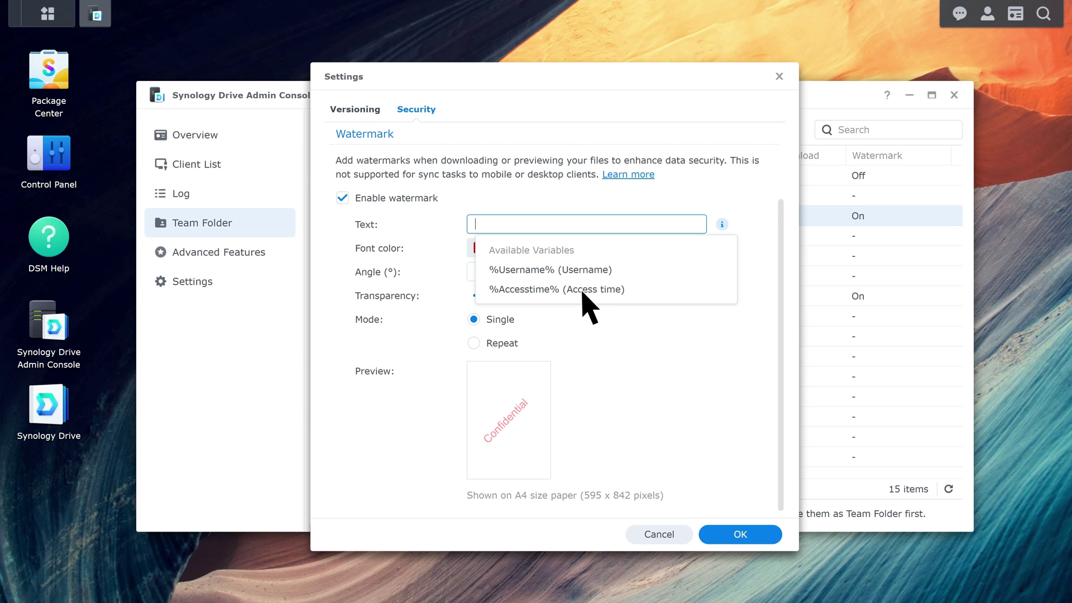
click(600, 270)
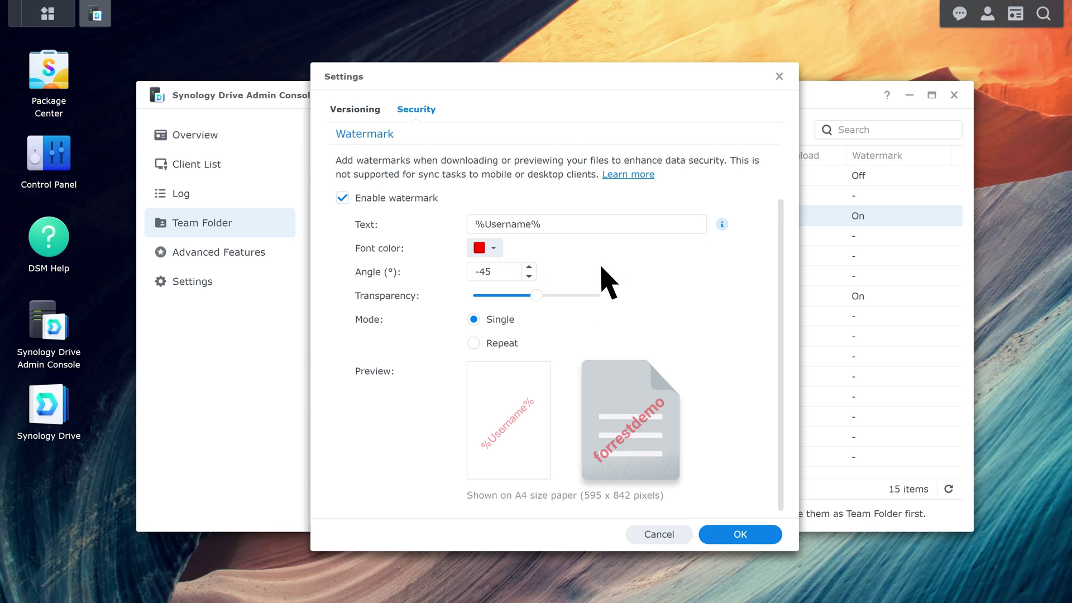
click(562, 231)
click(583, 286)
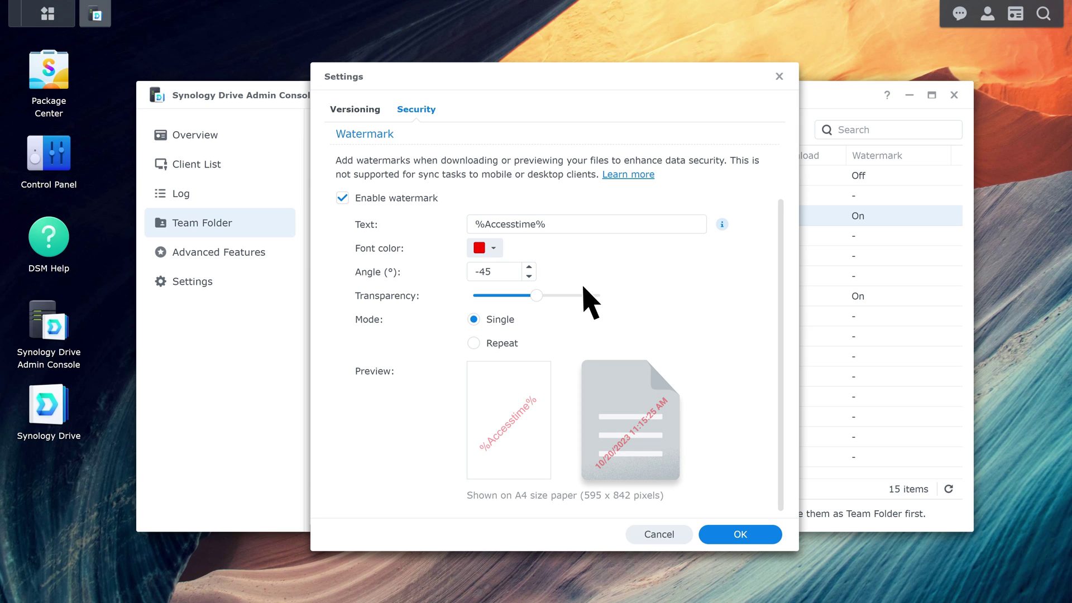
click(558, 226)
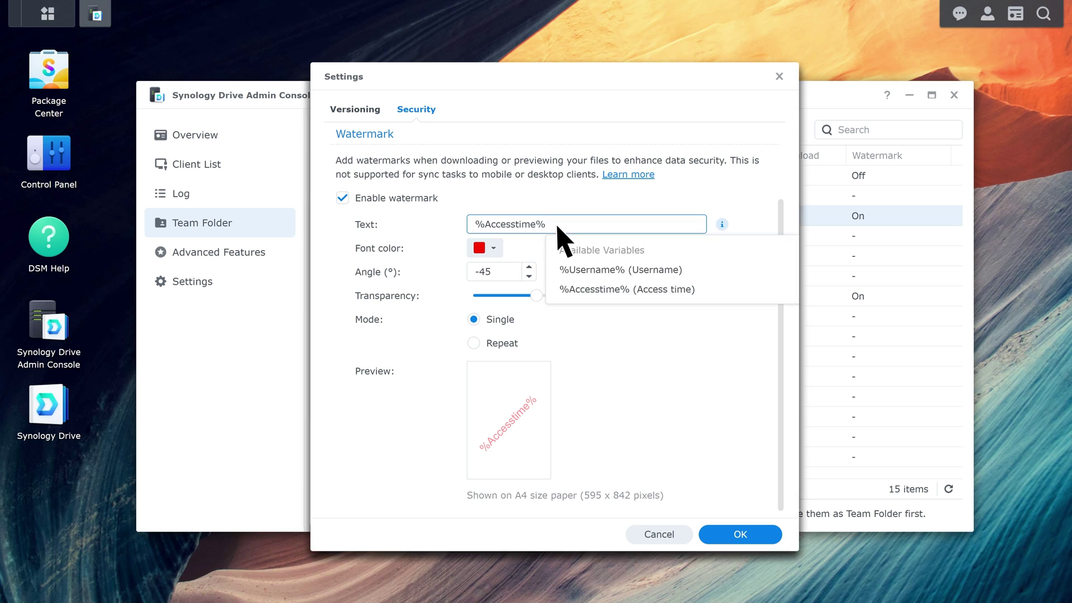
click(596, 270)
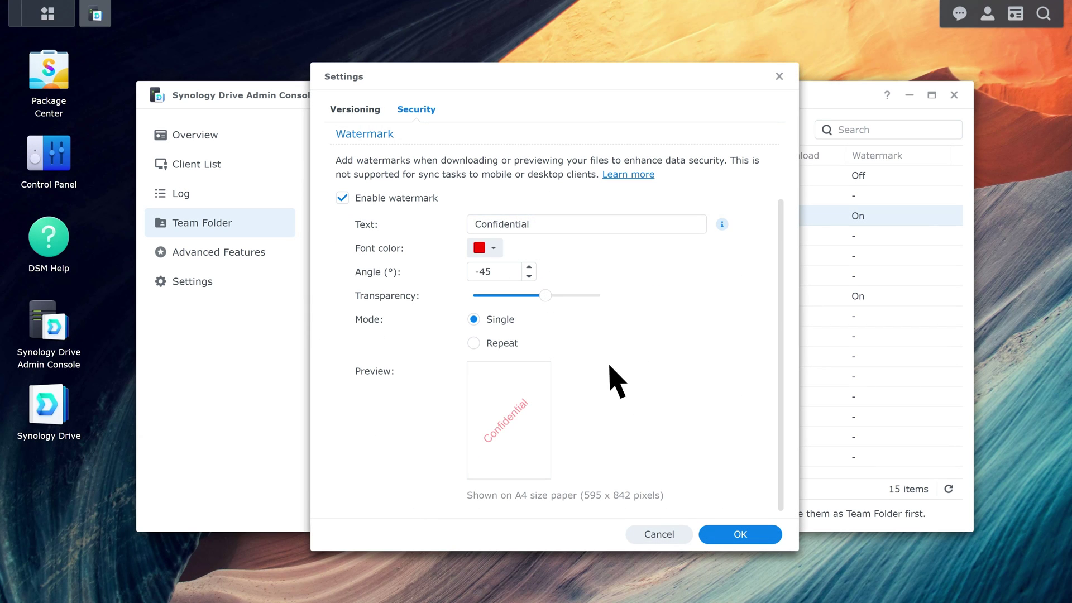
Make the watermark blue, 45° angle, 0 transparency, Repeat mode, and save it.
click(490, 248)
click(581, 299)
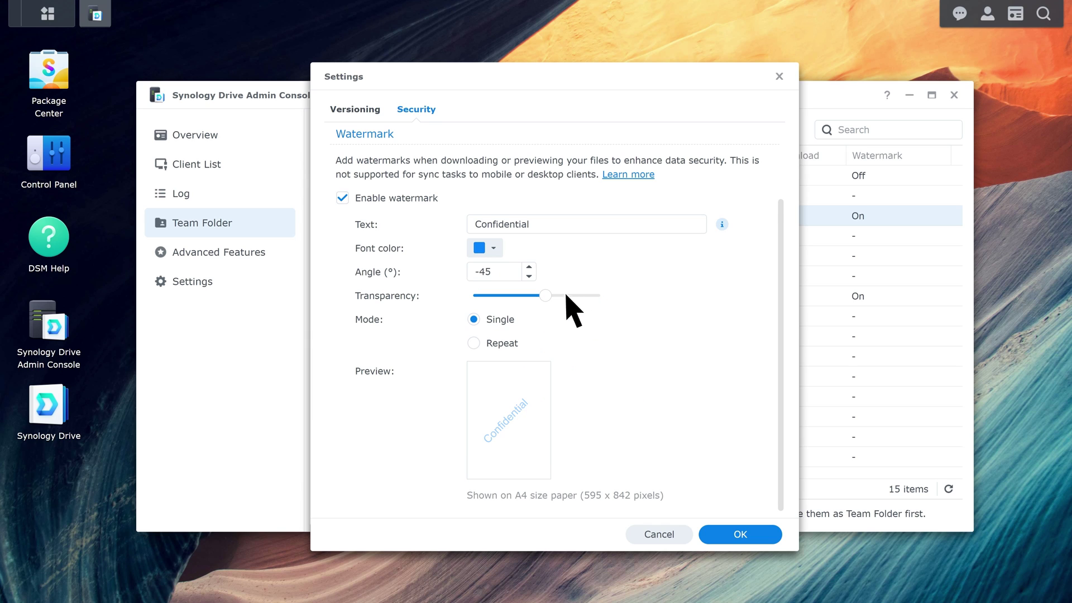
double_click(490, 272)
text(45)
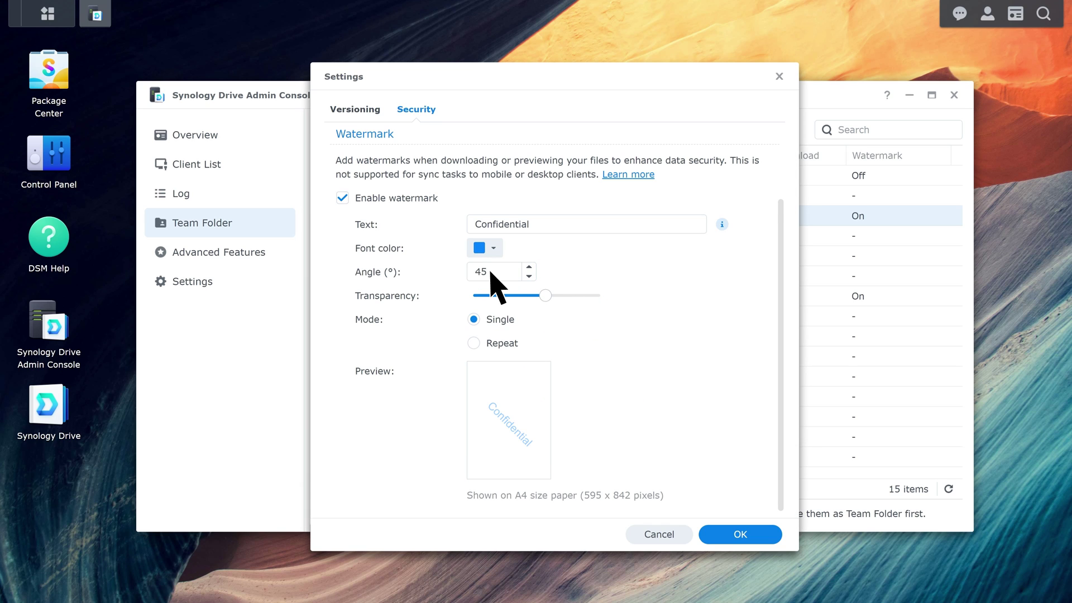
drag(546, 295, 473, 295)
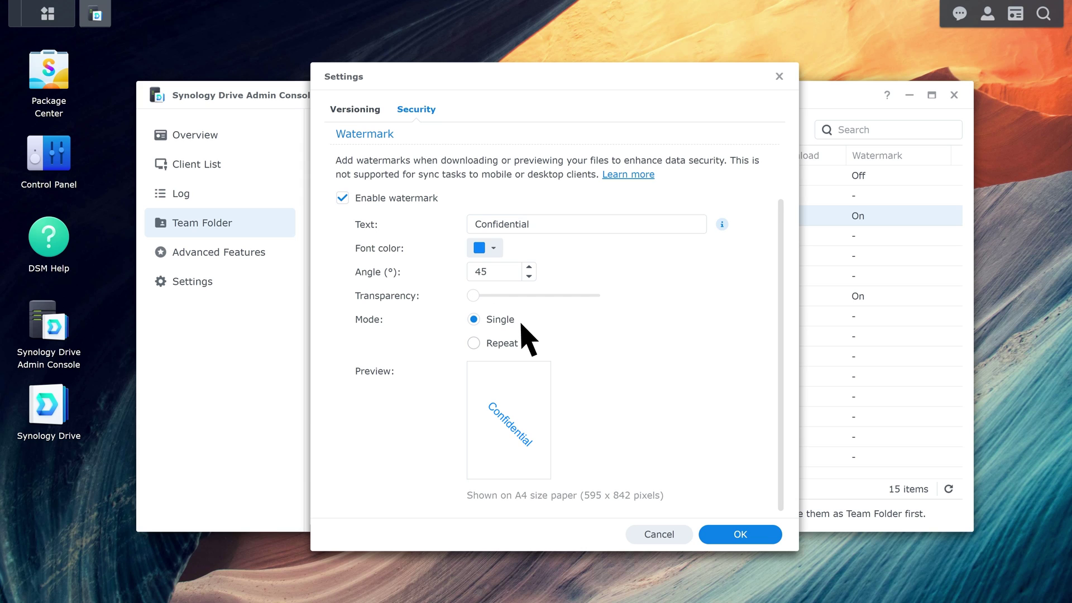
click(473, 342)
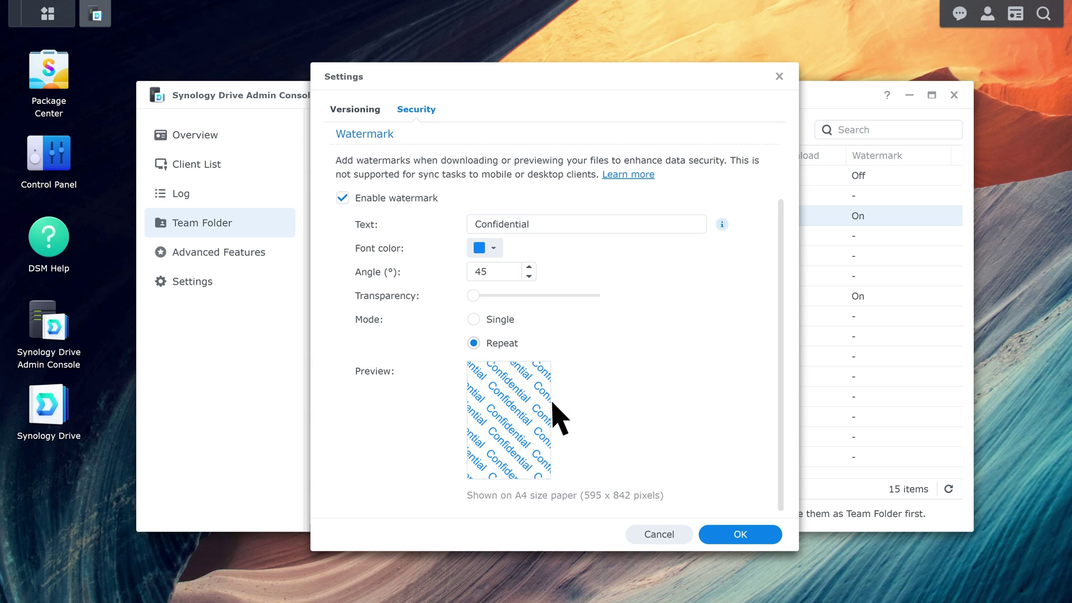
click(719, 534)
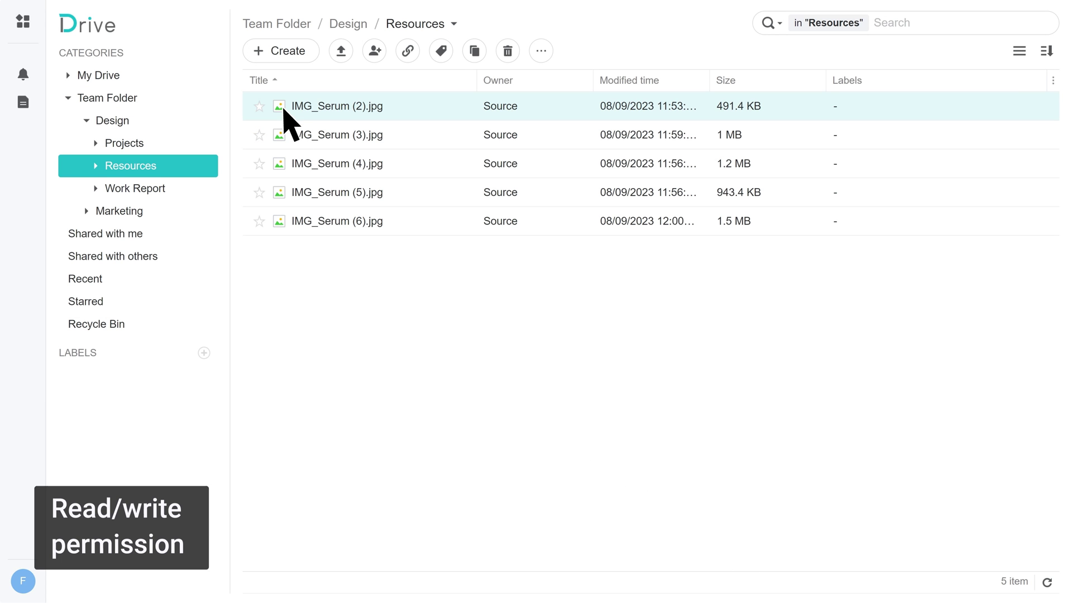
Preview IMG_Serum (6).jpg, download it, and open the downloaded copy.
double_click(411, 219)
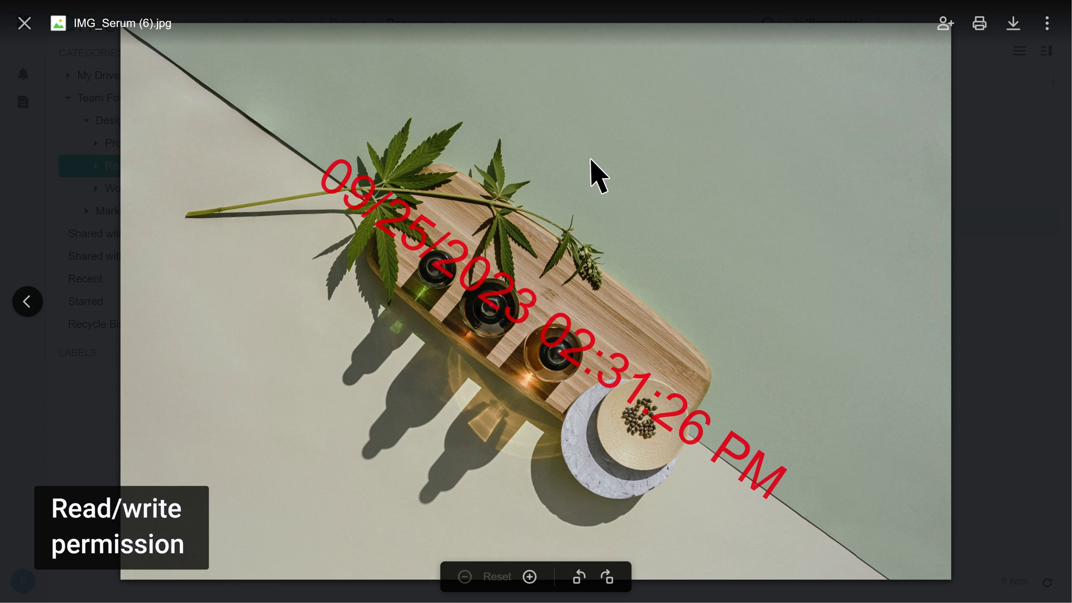
click(1014, 27)
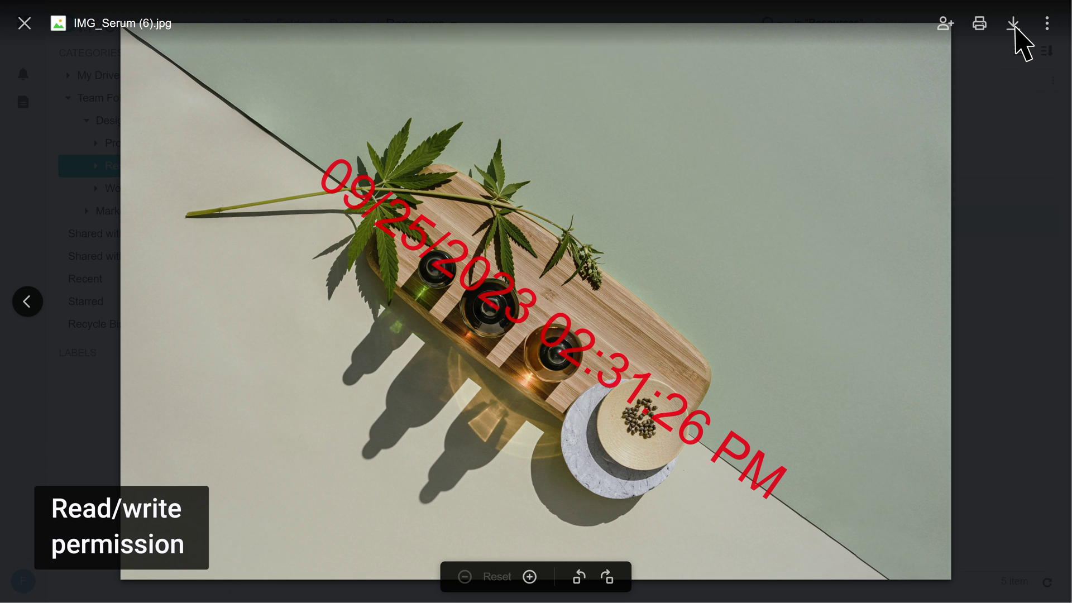
key(F11)
double_click(404, 204)
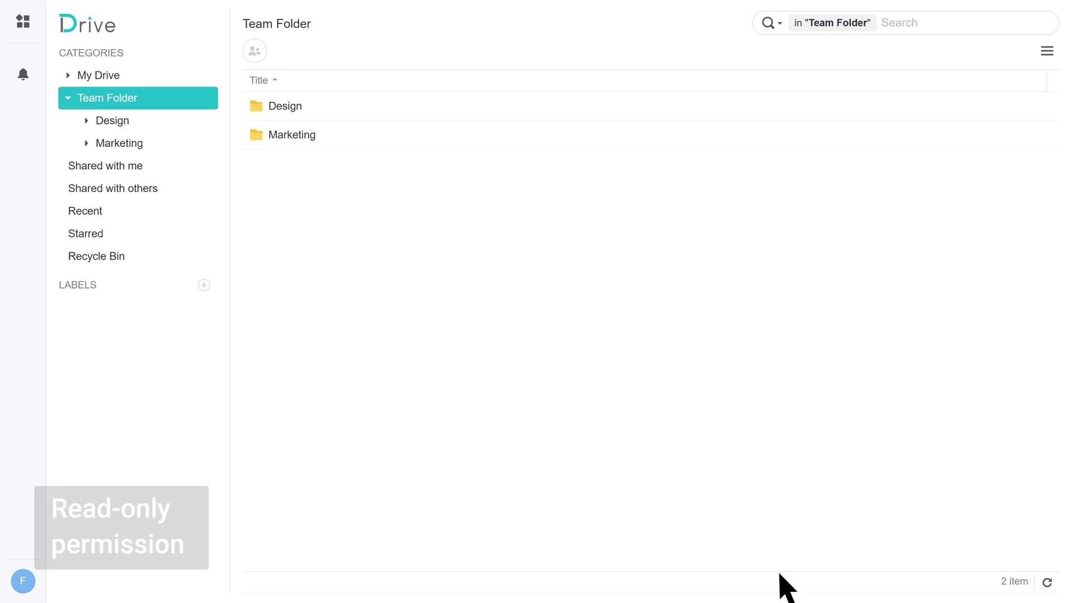
Preview Marketing Report- 202309.pdf in the Marketing folder and download it.
double_click(330, 140)
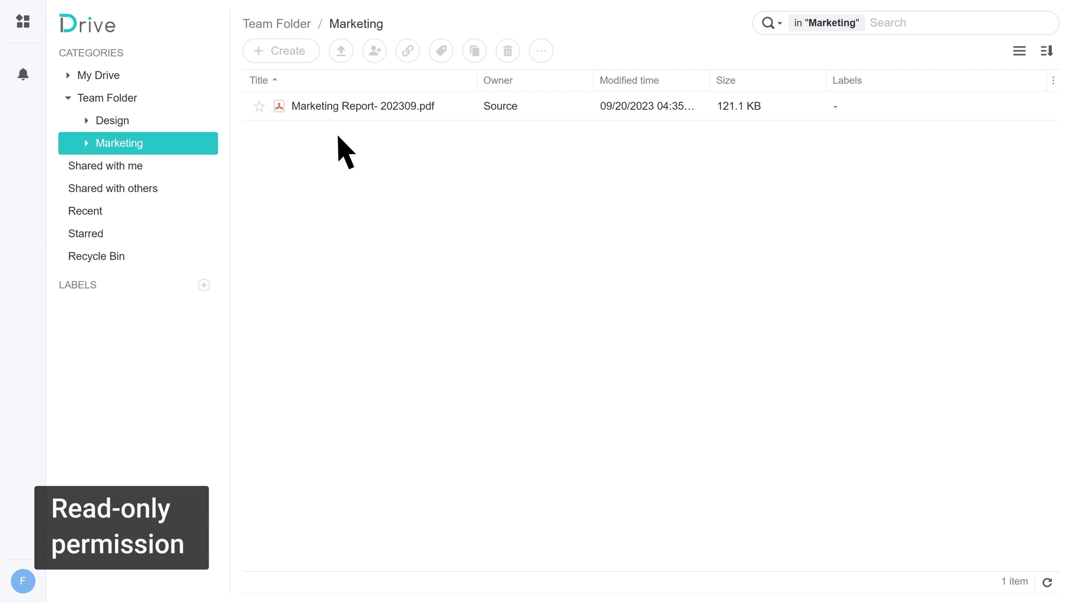
double_click(416, 106)
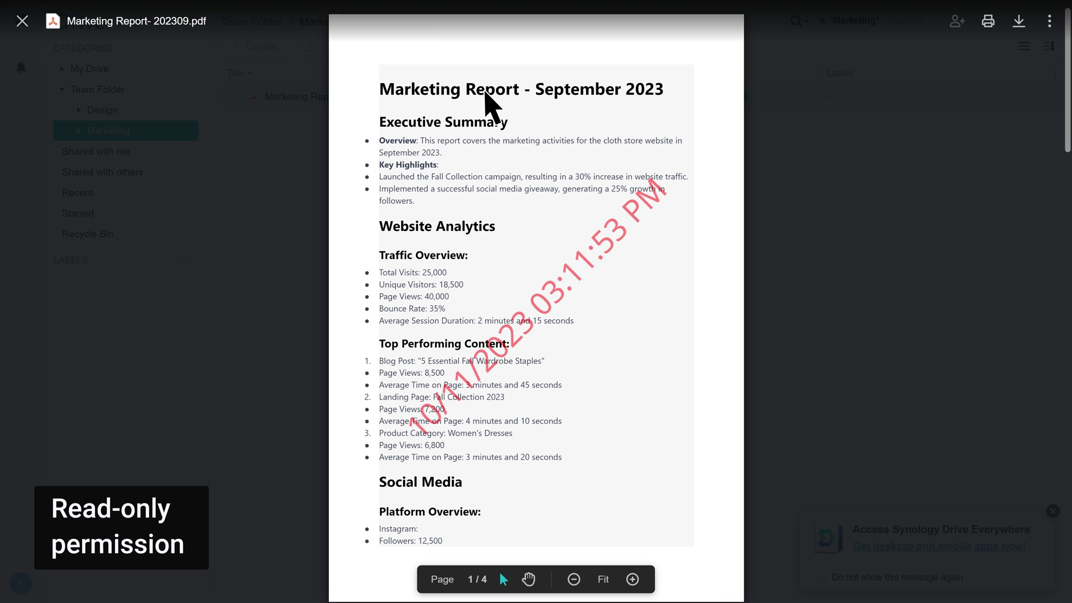
click(1015, 25)
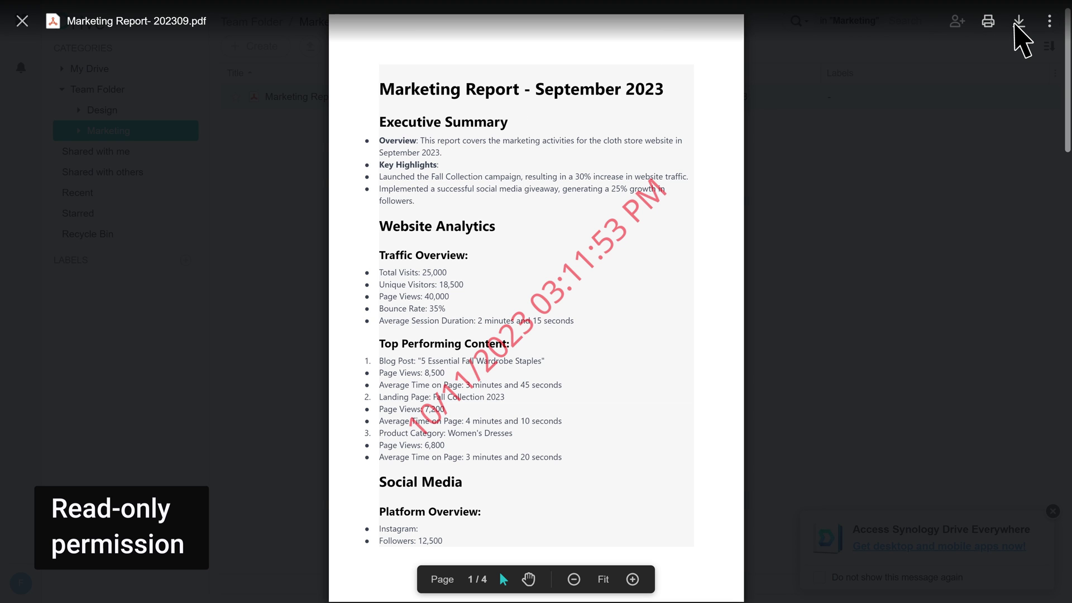